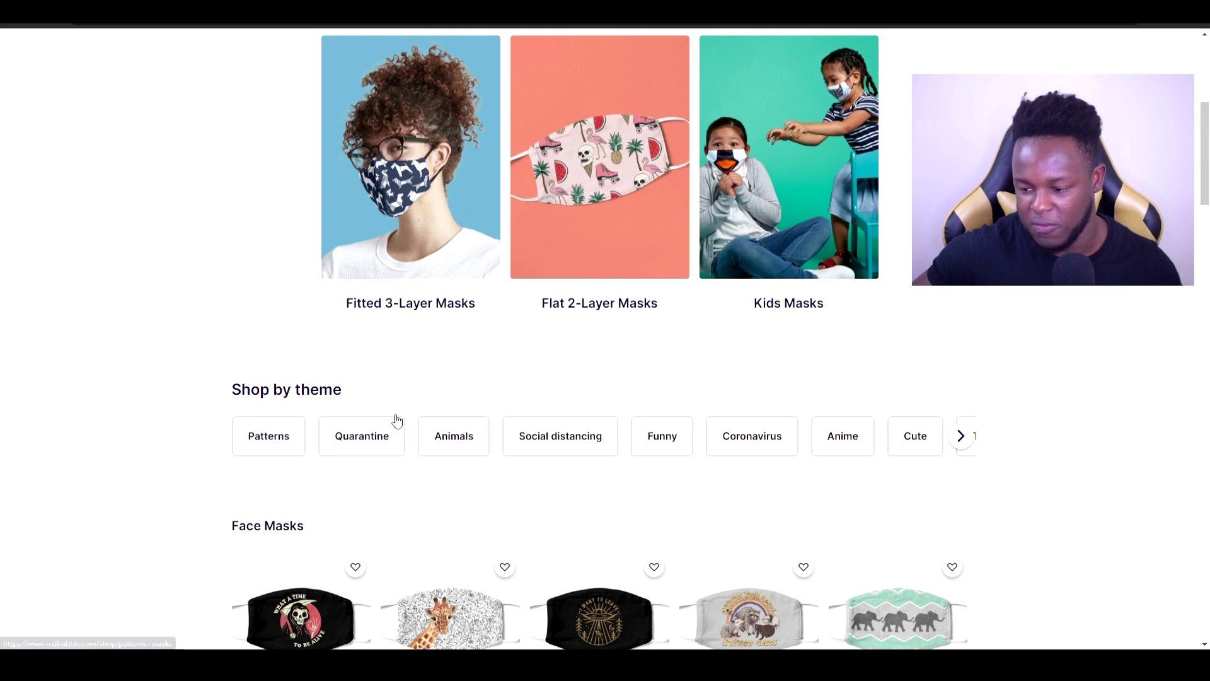
Examine the shop themes and the featured face mask designs on the masks landing page.
scroll(1040, 443, down, 1)
scroll(1039, 442, down, 4)
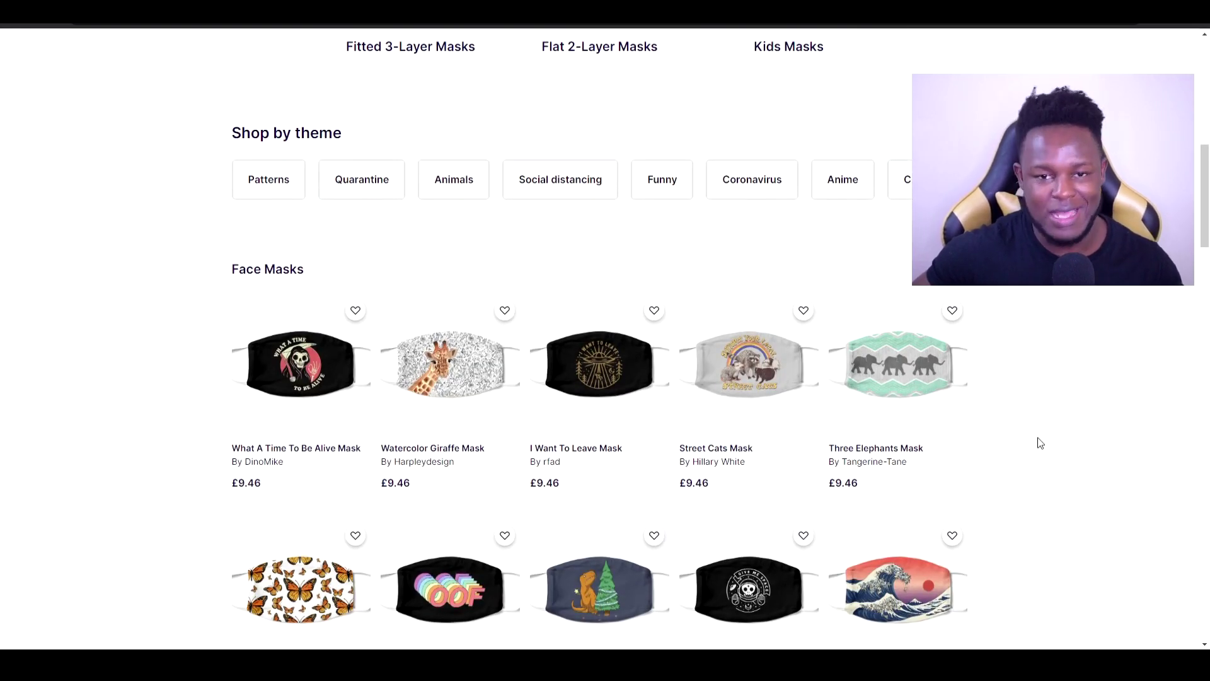
scroll(1030, 346, down, 1)
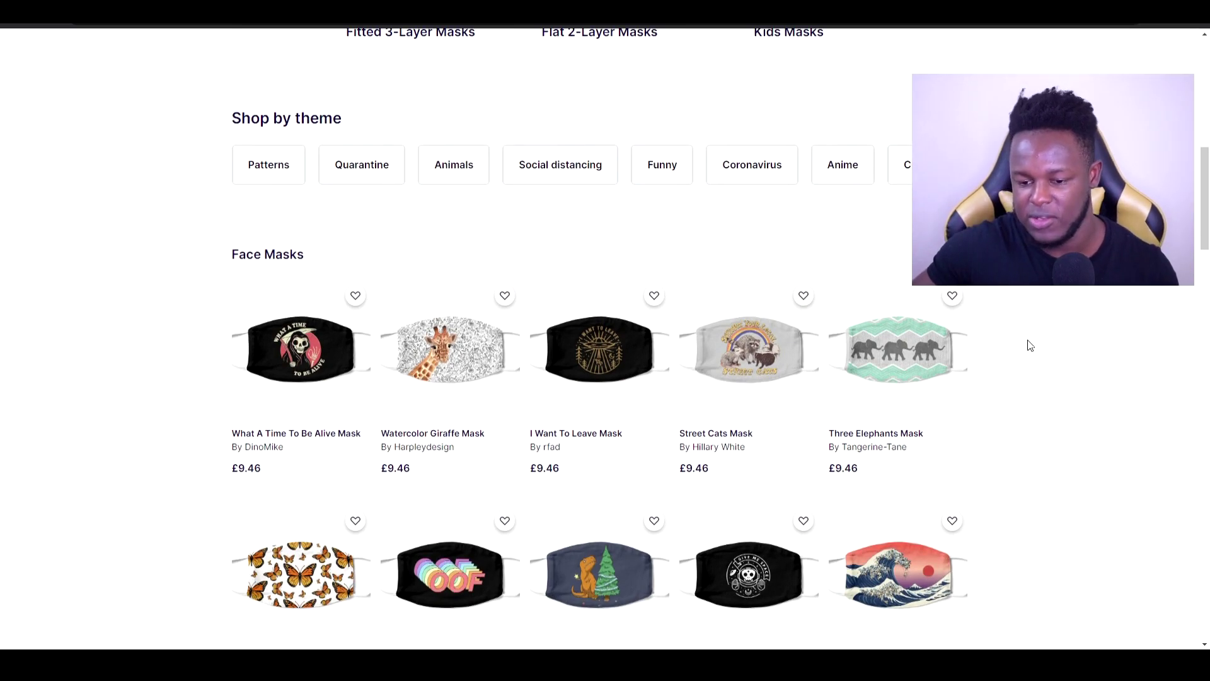
scroll(1030, 345, down, 5)
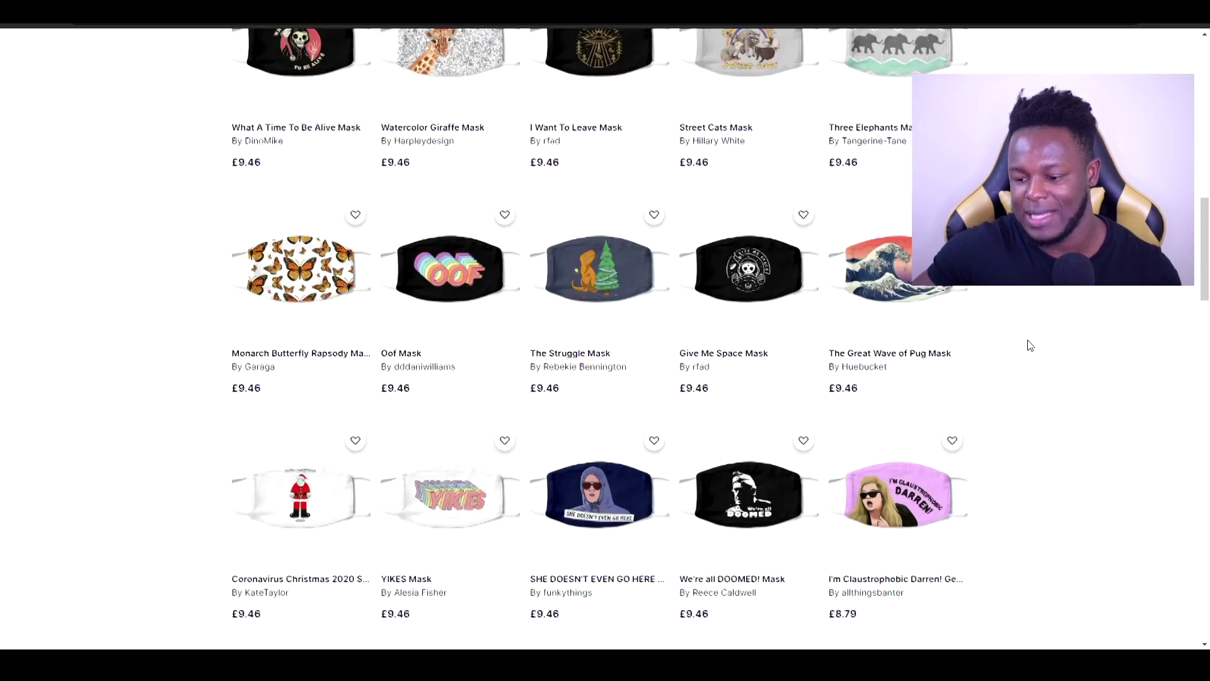
scroll(1030, 346, down, 1)
scroll(1026, 343, up, 10)
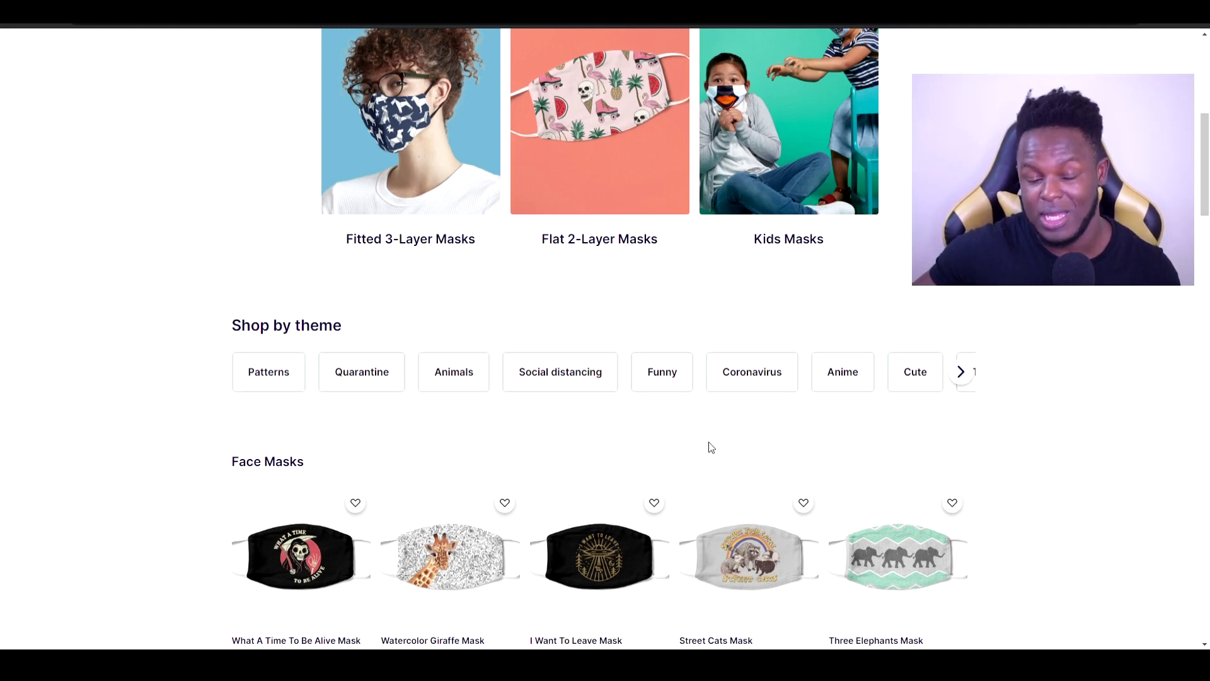
scroll(710, 434, down, 1)
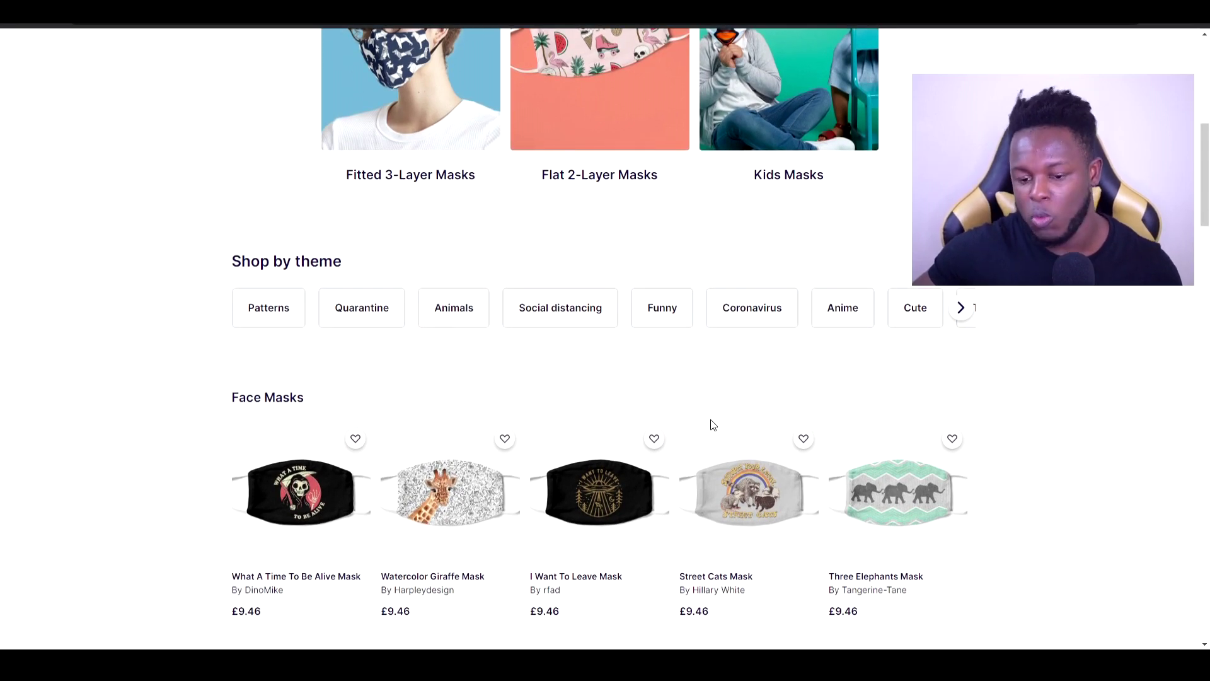
scroll(712, 411, down, 1)
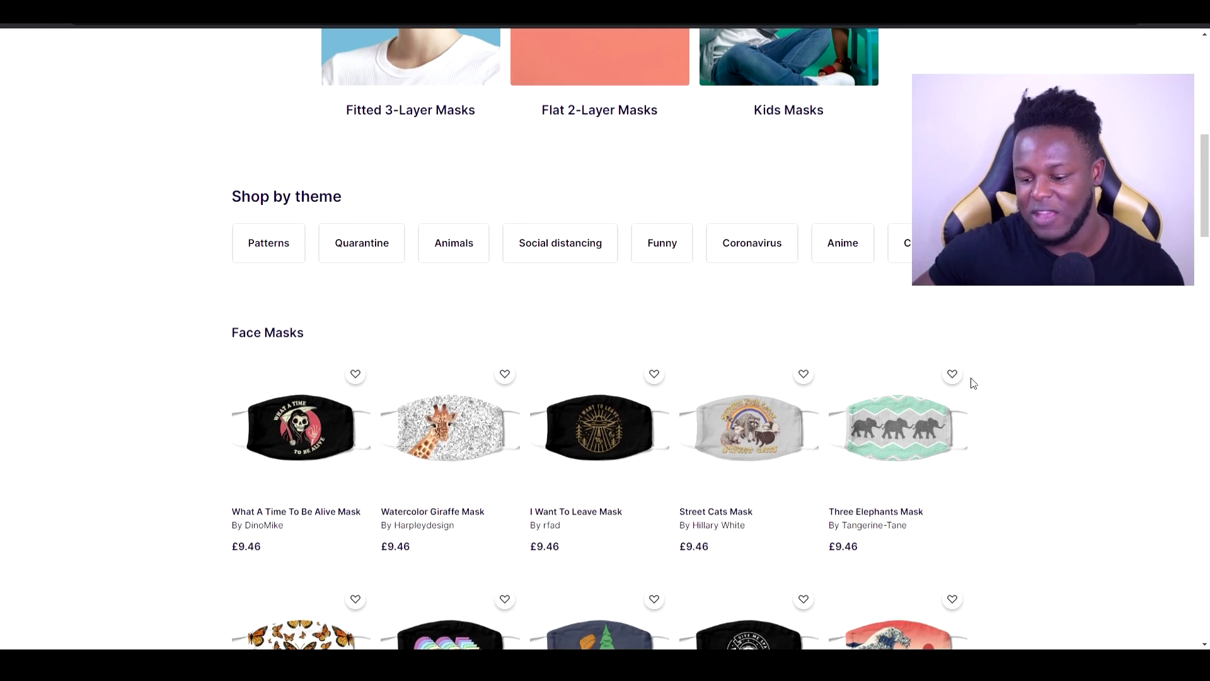
scroll(973, 382, down, 3)
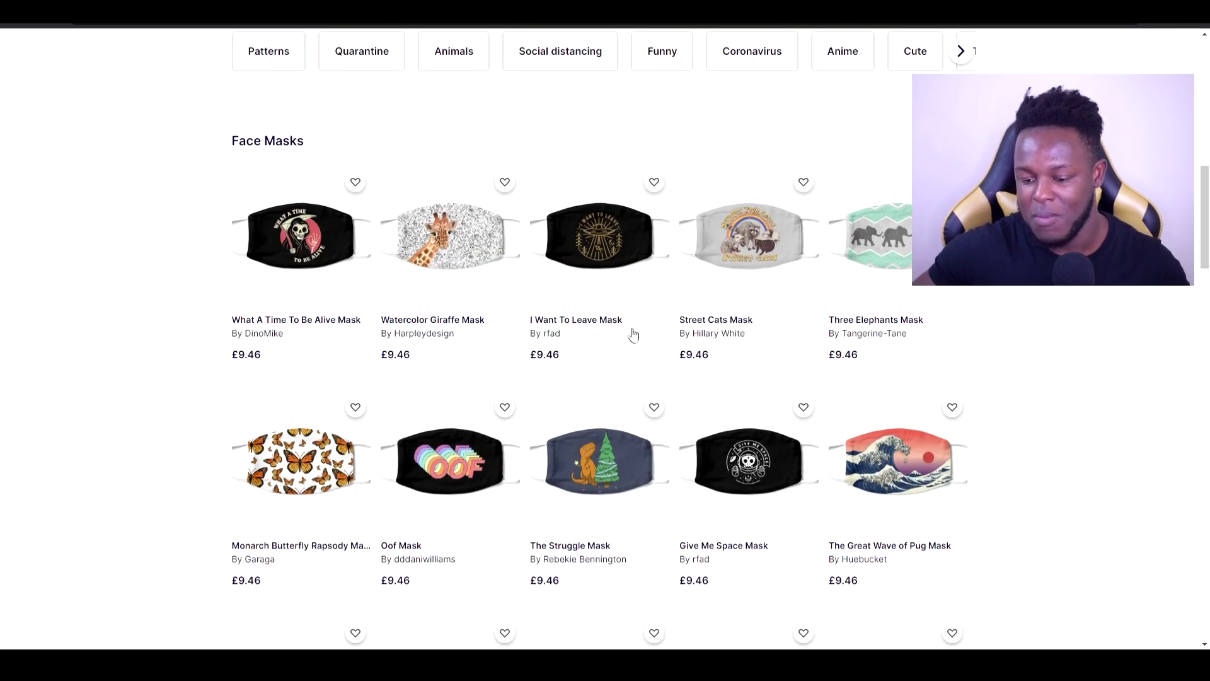
scroll(224, 292, up, 4)
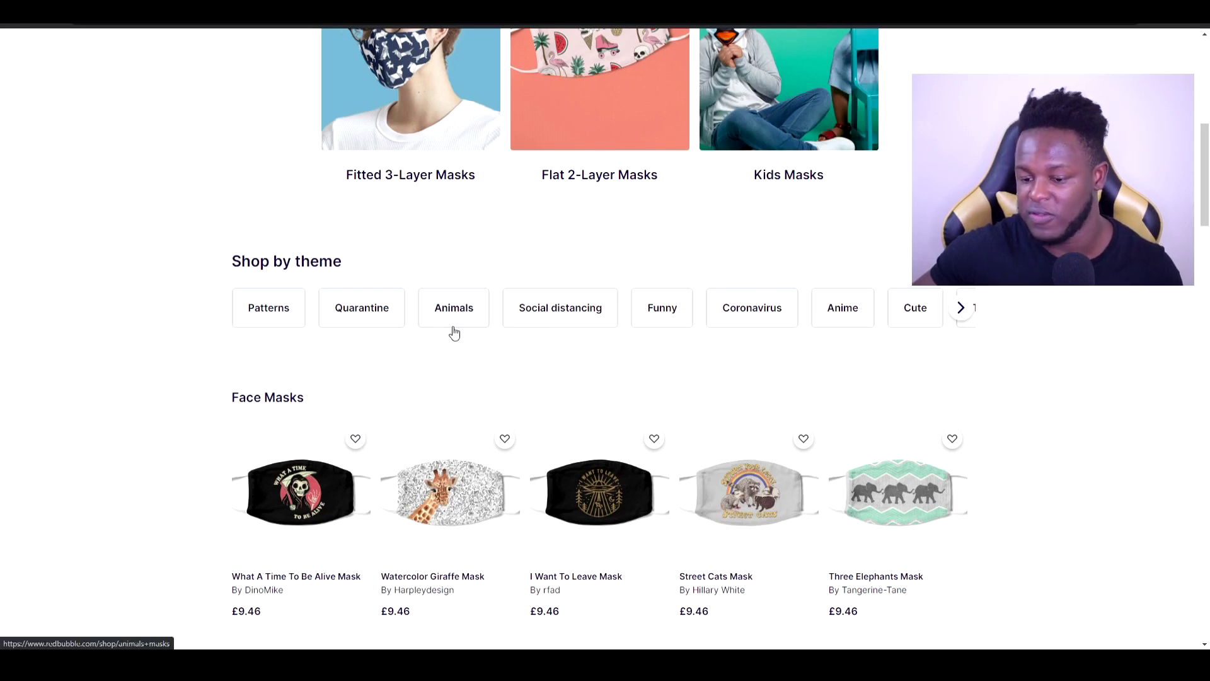
Browse the Quarantine theme's masks and follow the related tags Stay Home and Covidiot.
click(365, 320)
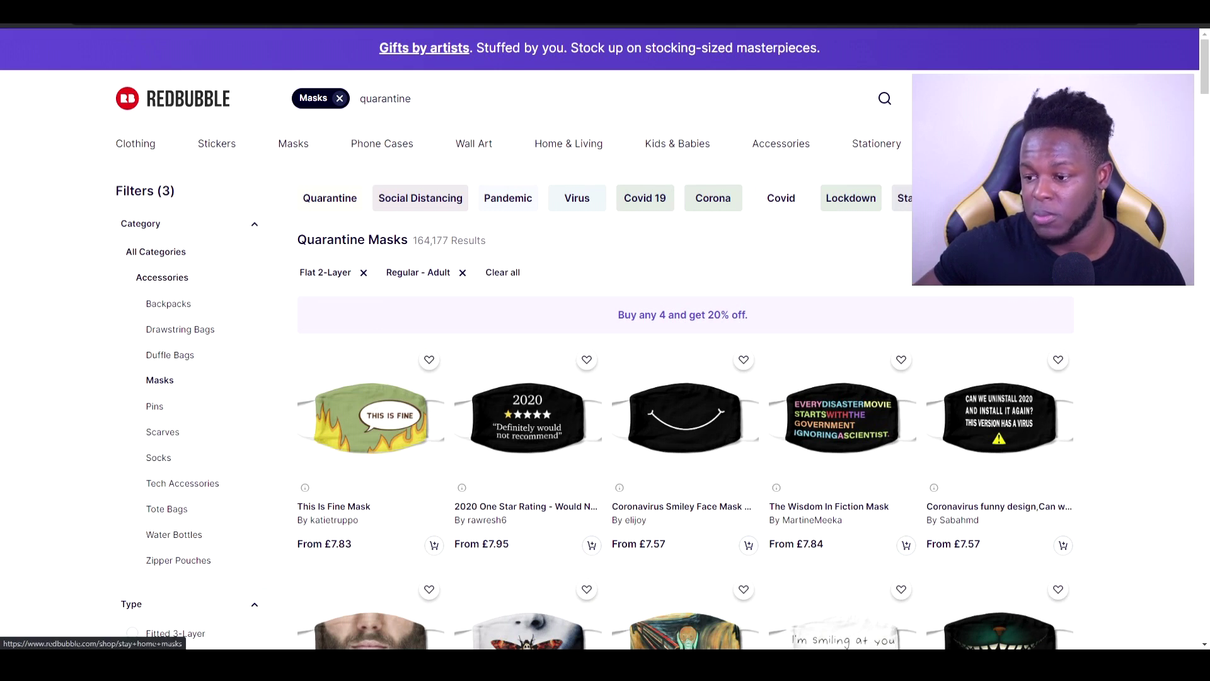
click(997, 198)
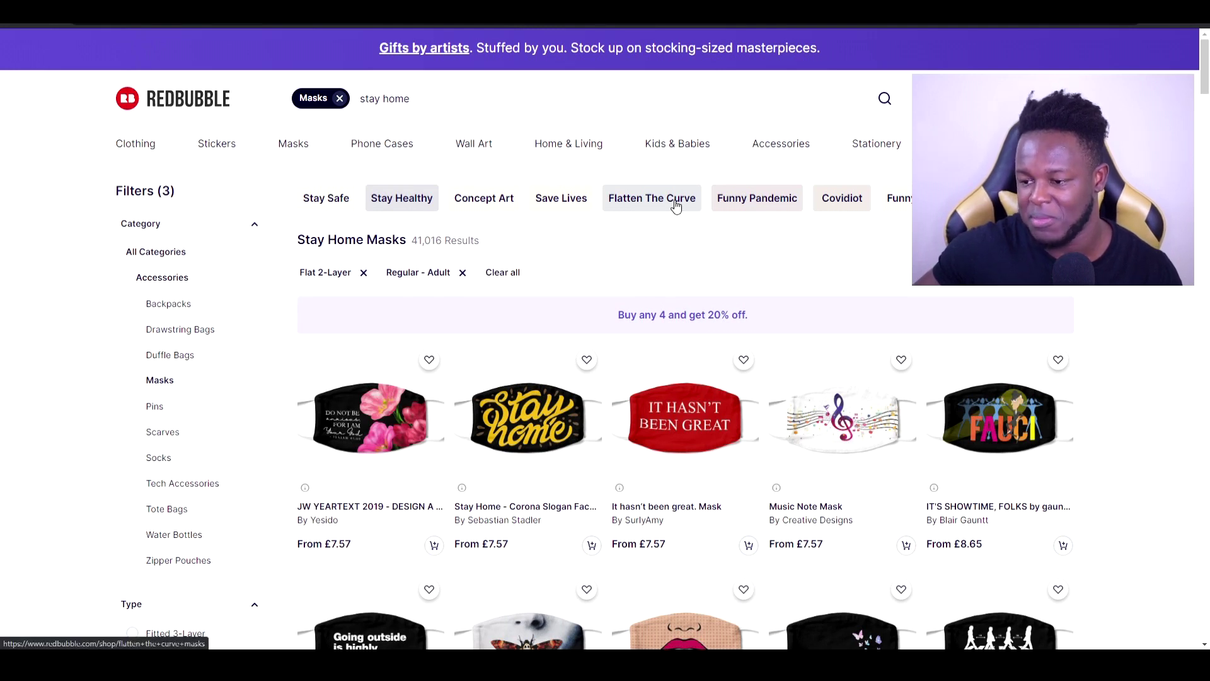
click(840, 202)
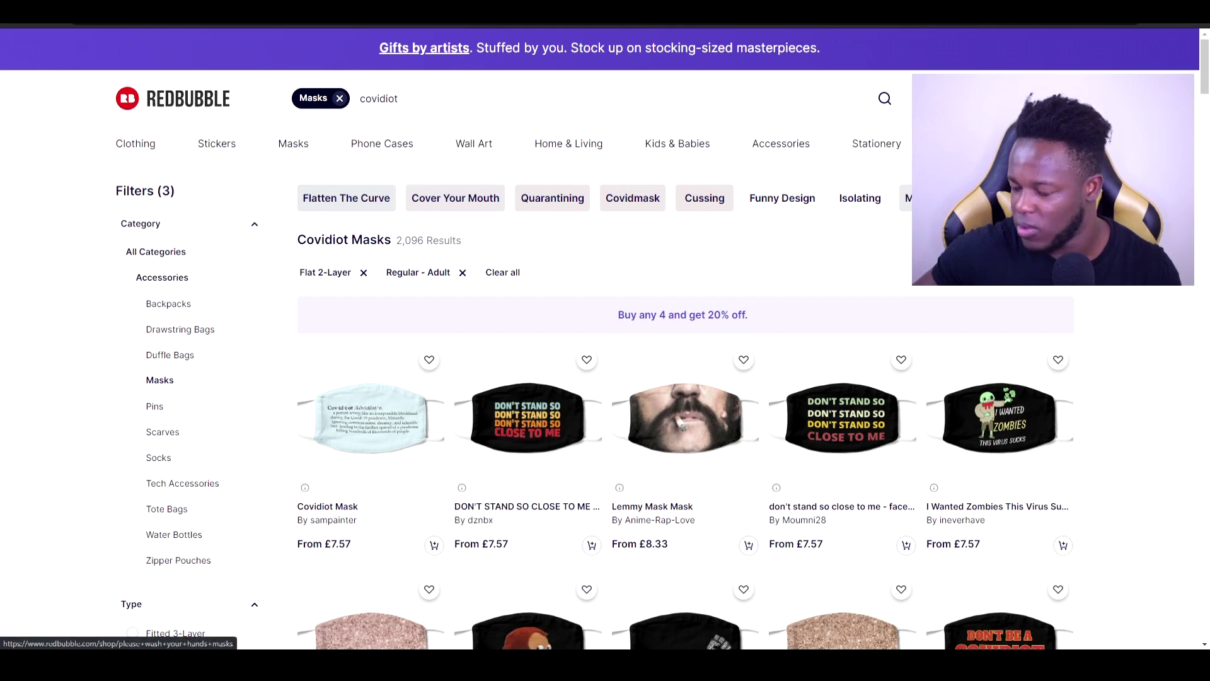
Browse the remaining related tags of the Covidiot masks and open the Unpresidential mask results.
click(1065, 198)
click(1065, 198)
click(1066, 198)
click(1065, 198)
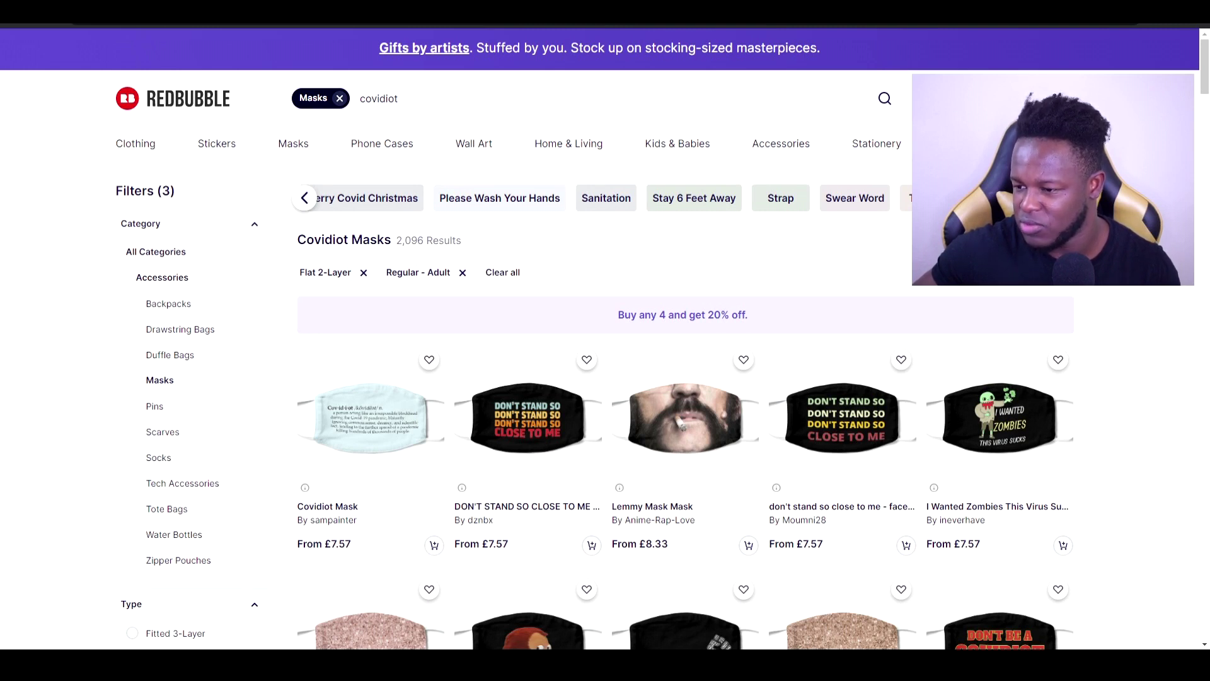
click(1014, 198)
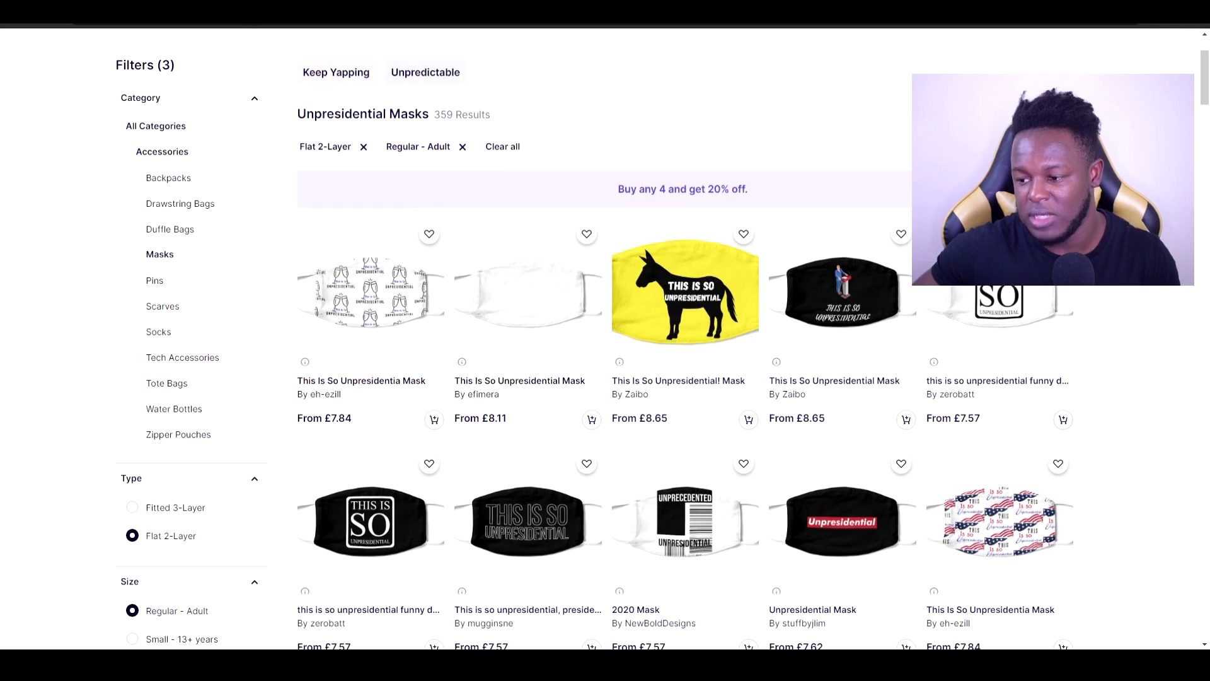
scroll(630, 378, up, 1)
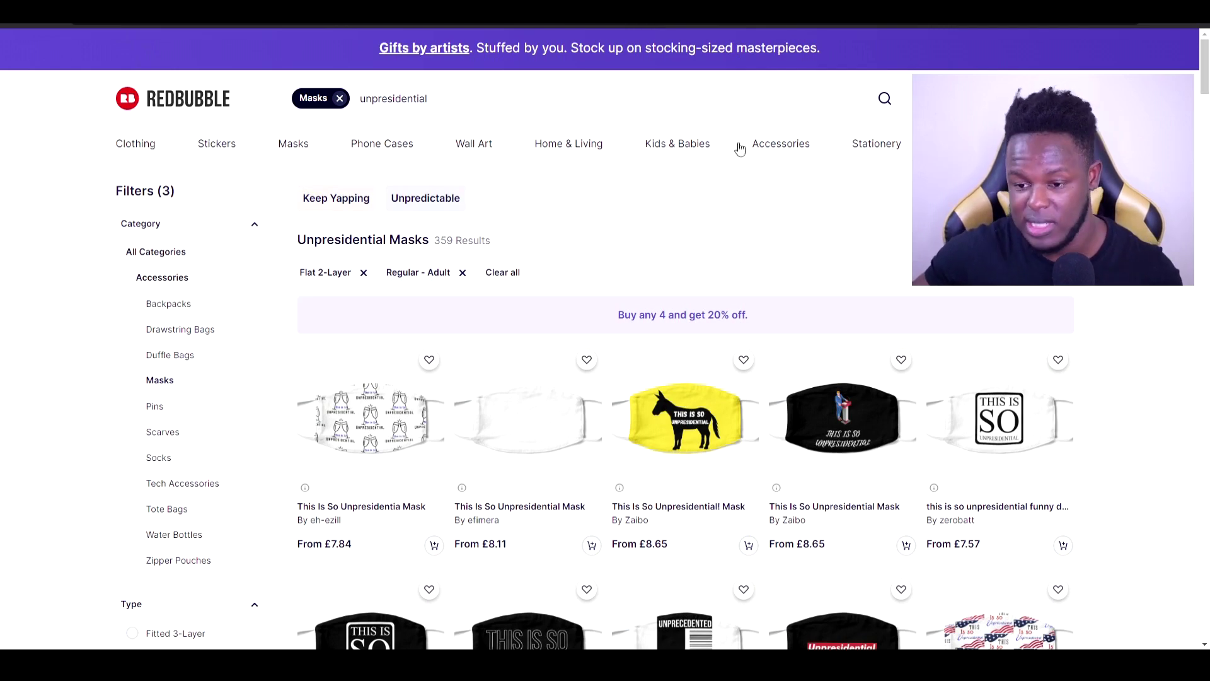
Replace the mask search term with "a" to view the search suggestions, and close them without searching.
click(410, 99)
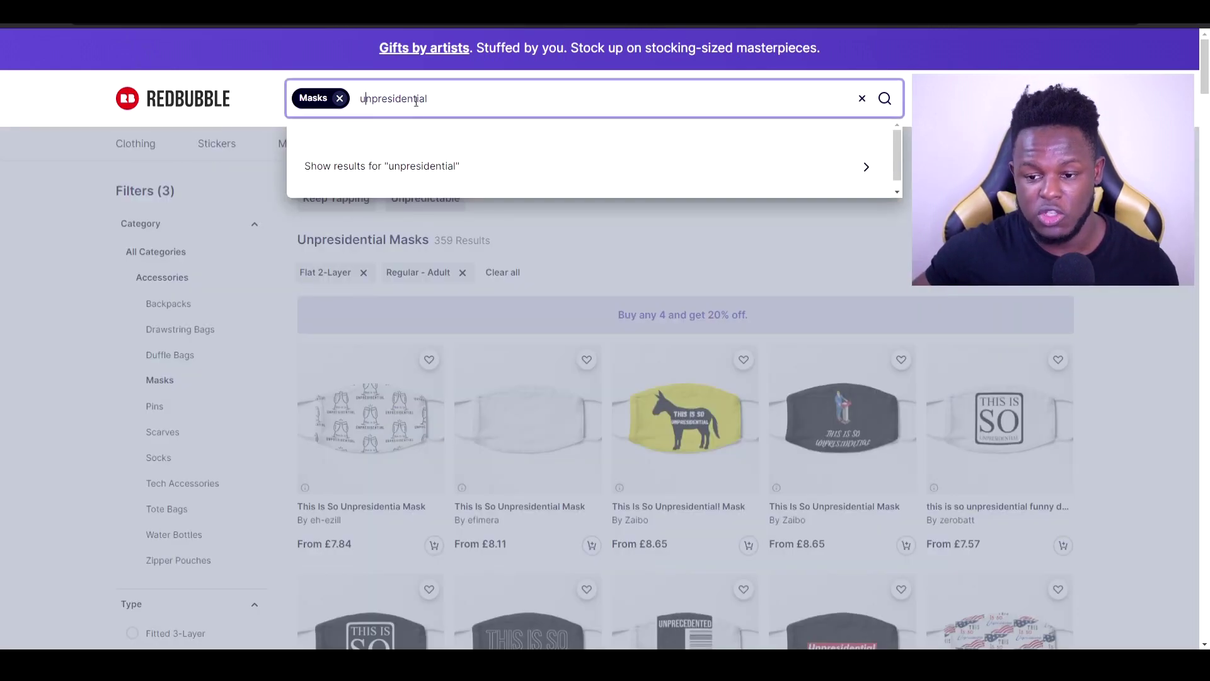
double_click(399, 101)
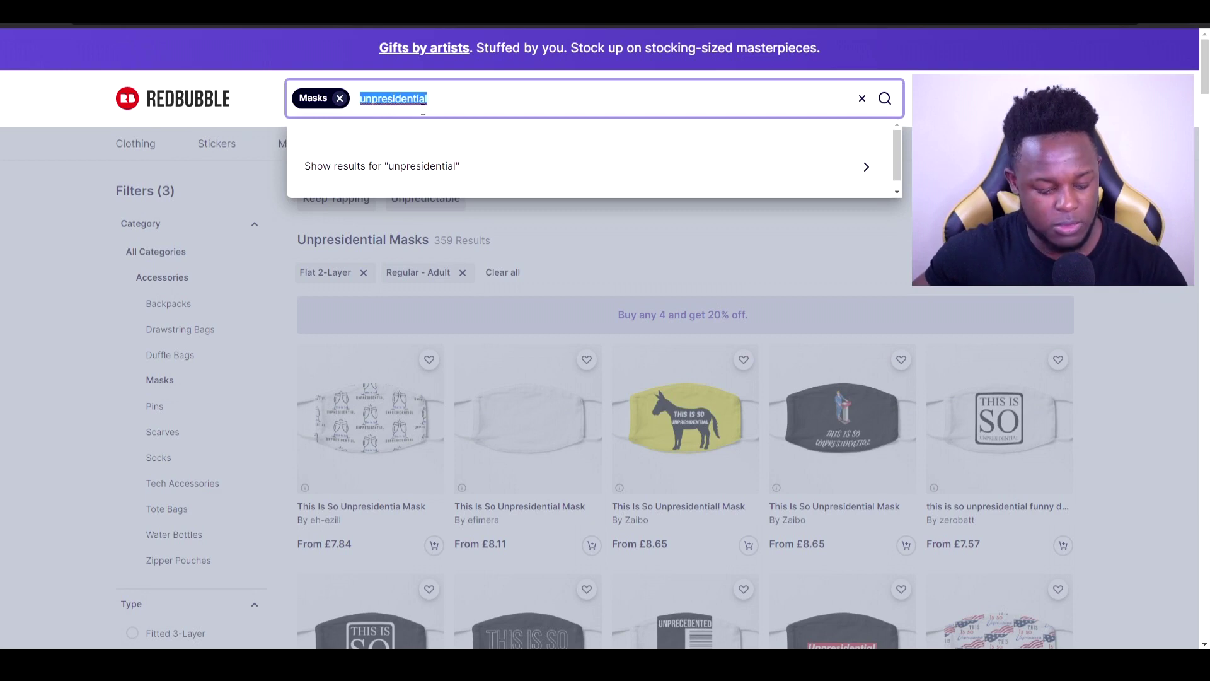
key(BackSpace)
text(a)
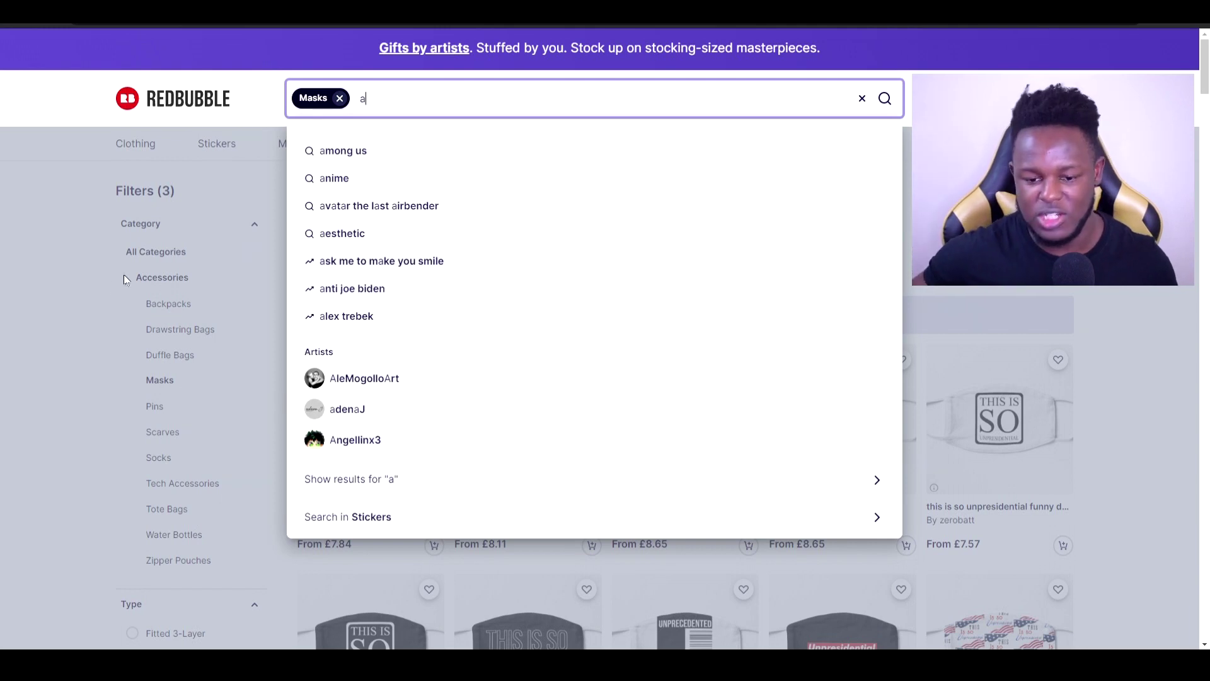
click(59, 311)
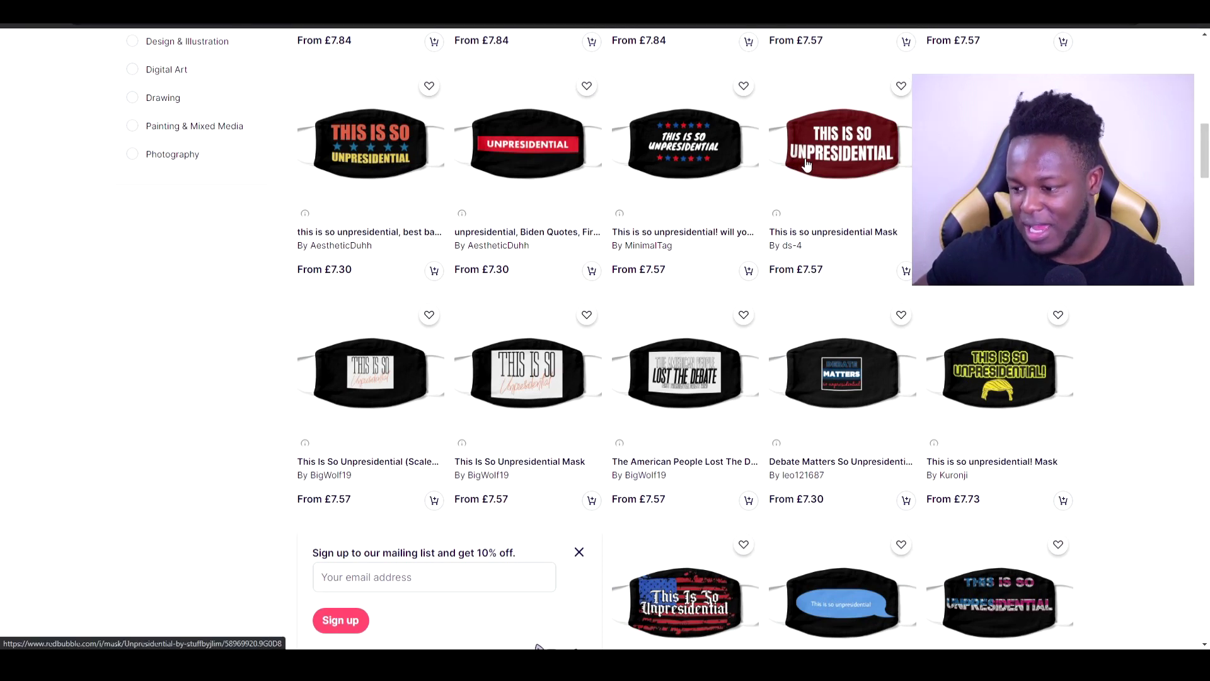
Examine the designs and slogans listed in the Unpresidential mask results.
scroll(807, 164, up, 8)
scroll(620, 228, up, 7)
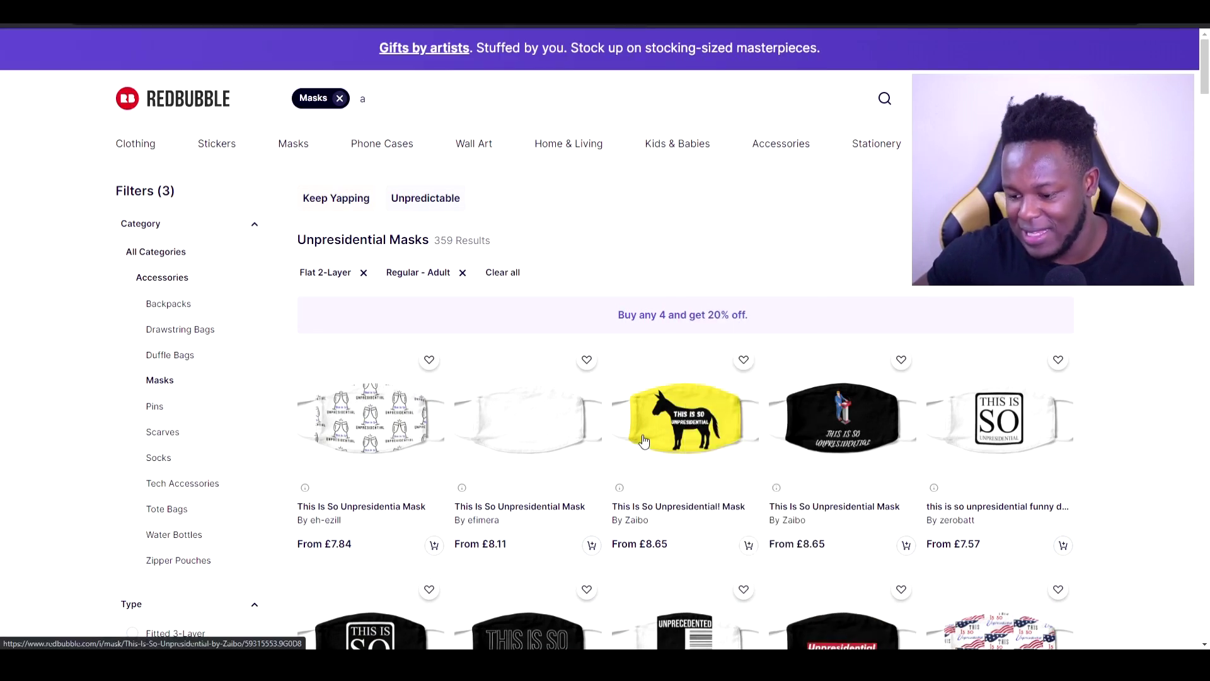
scroll(644, 437, down, 10)
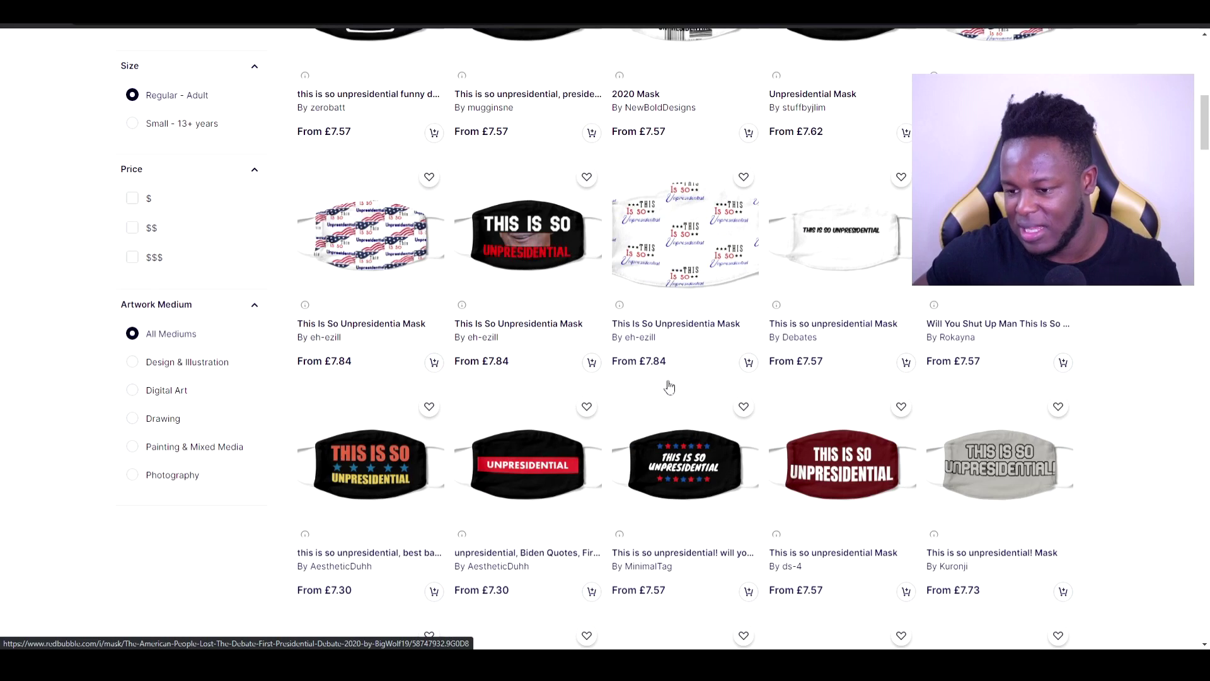
scroll(669, 387, down, 5)
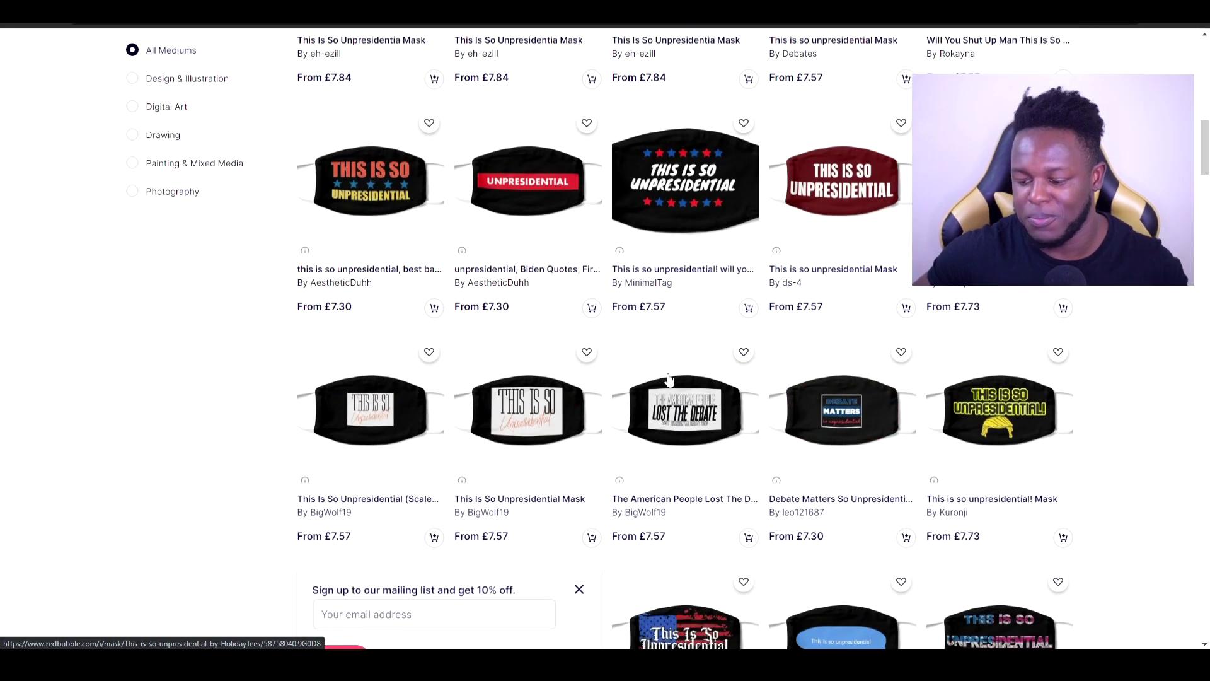
scroll(674, 367, down, 7)
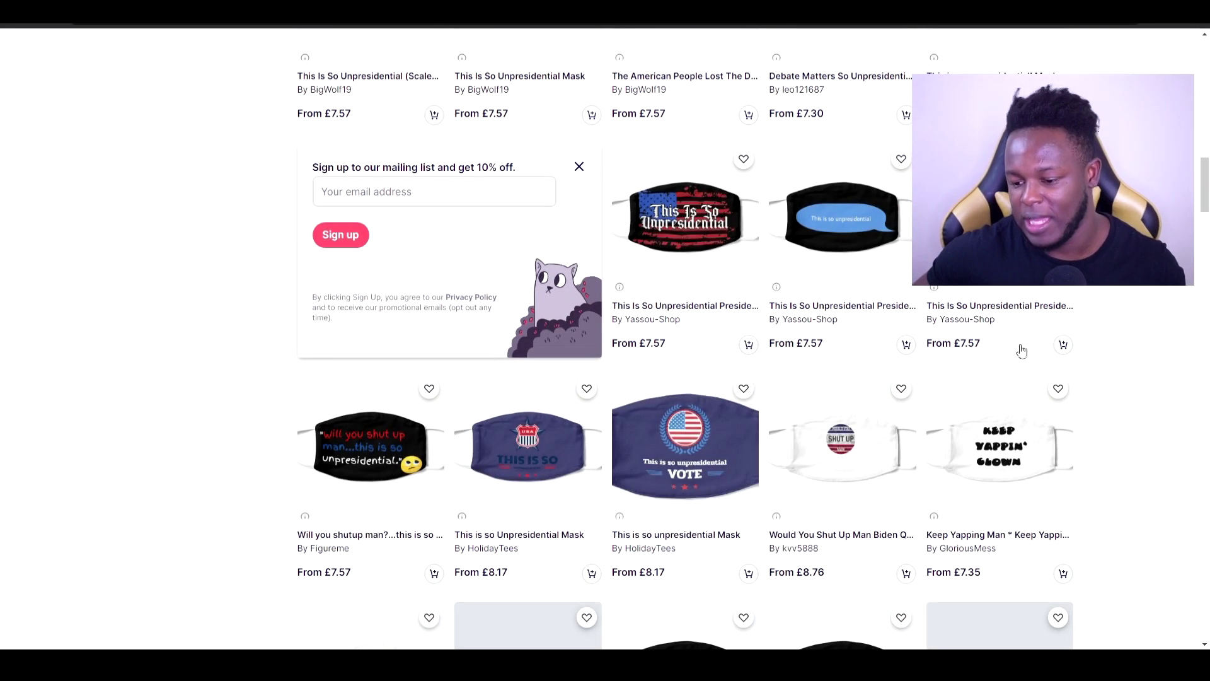
scroll(1038, 343, down, 4)
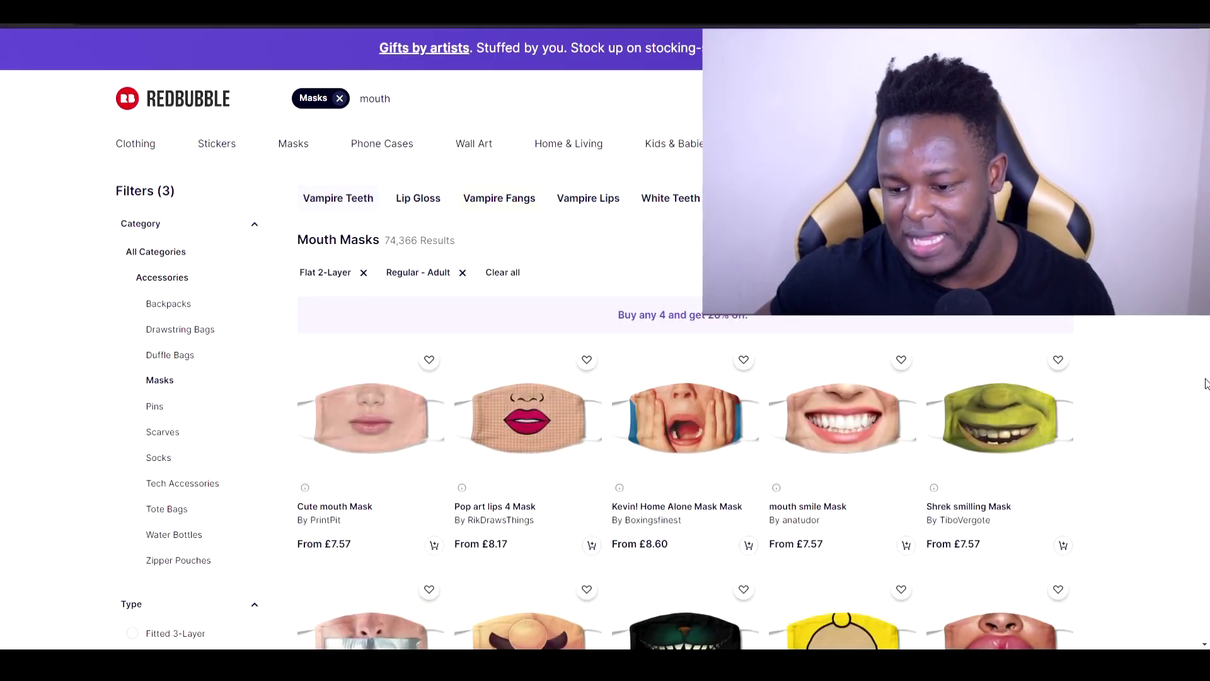
Examine the mouth-themed mask designs listed in the Mouth Masks results.
scroll(1206, 383, down, 1)
scroll(1205, 382, down, 1)
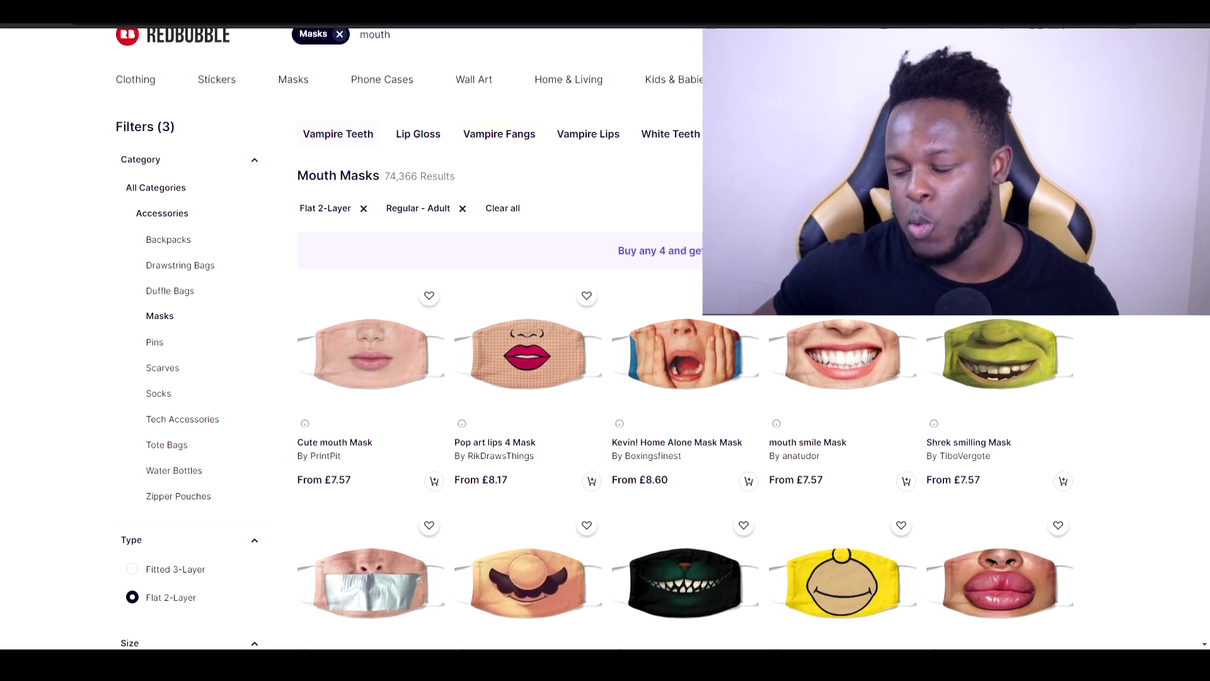
scroll(594, 339, down, 2)
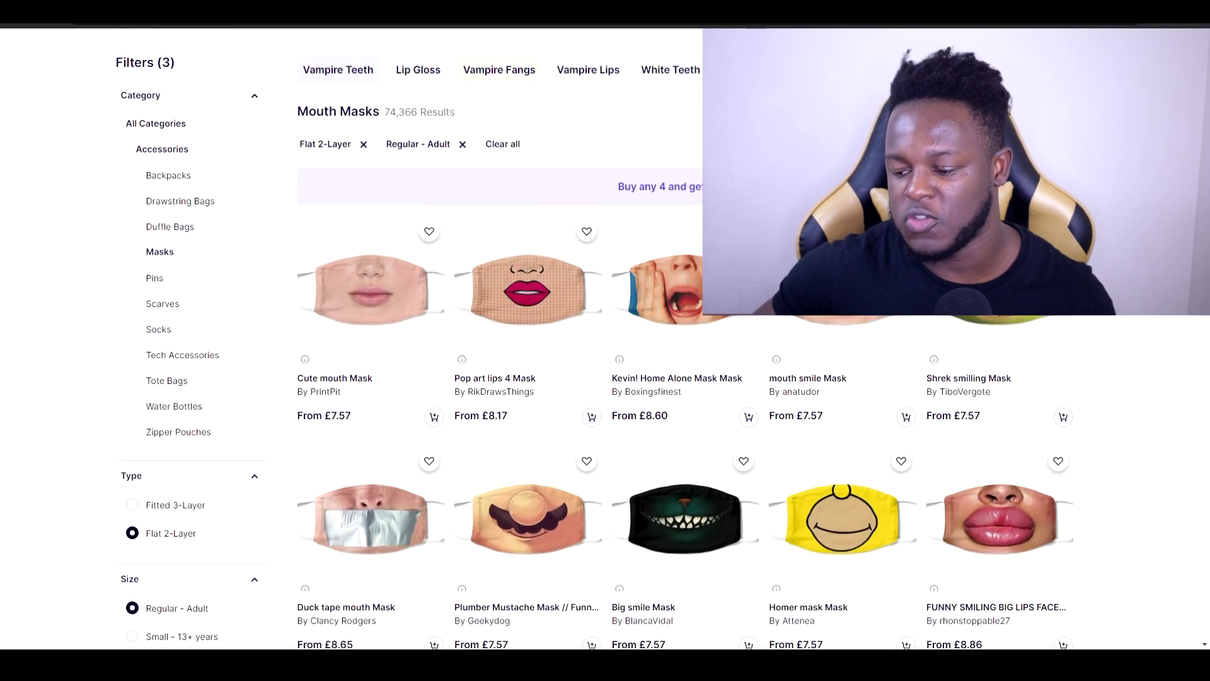
scroll(594, 338, down, 1)
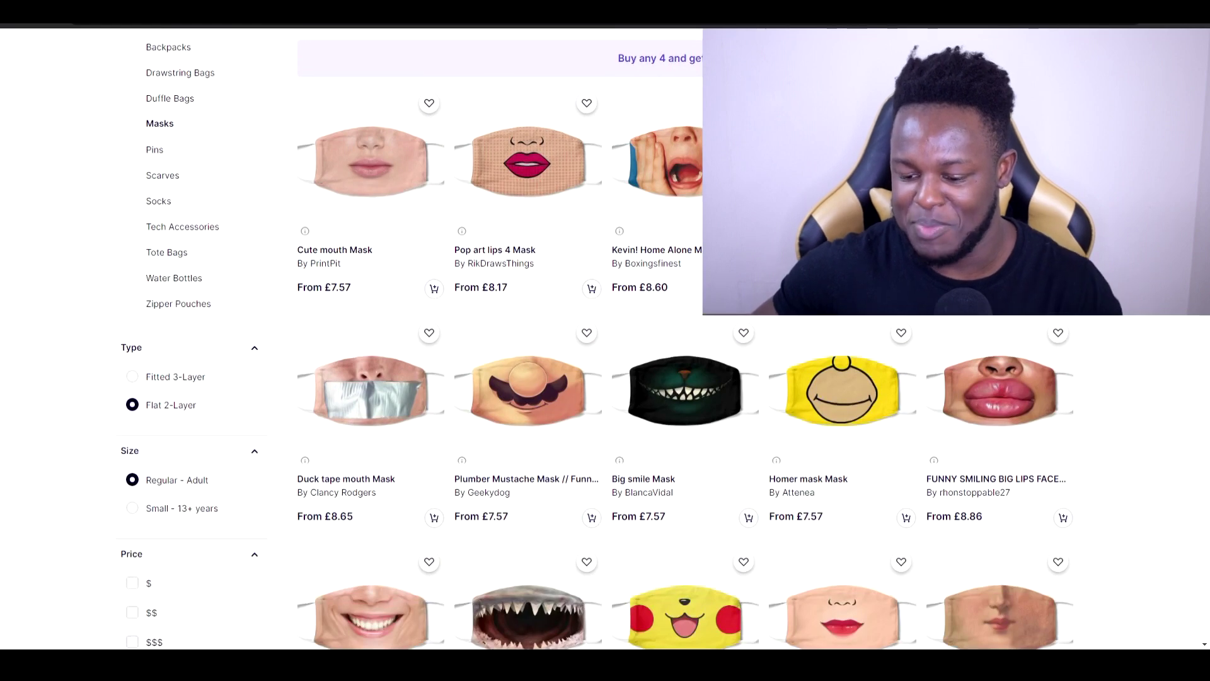
scroll(935, 330, down, 2)
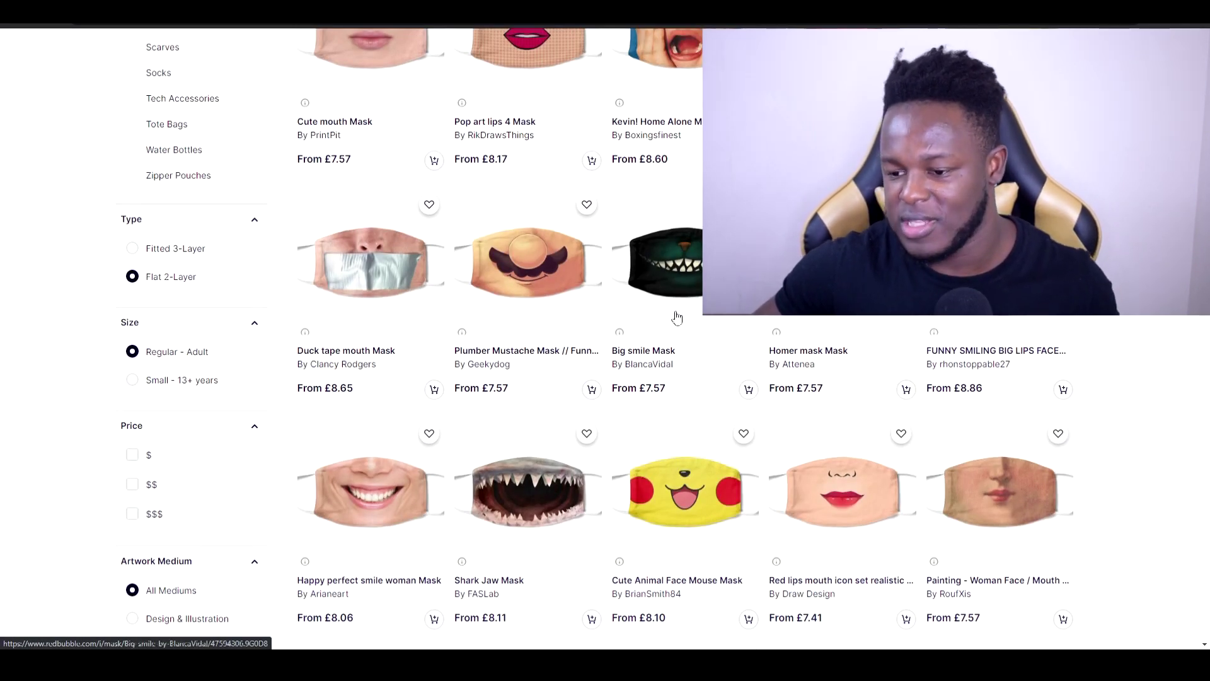
scroll(630, 283, down, 2)
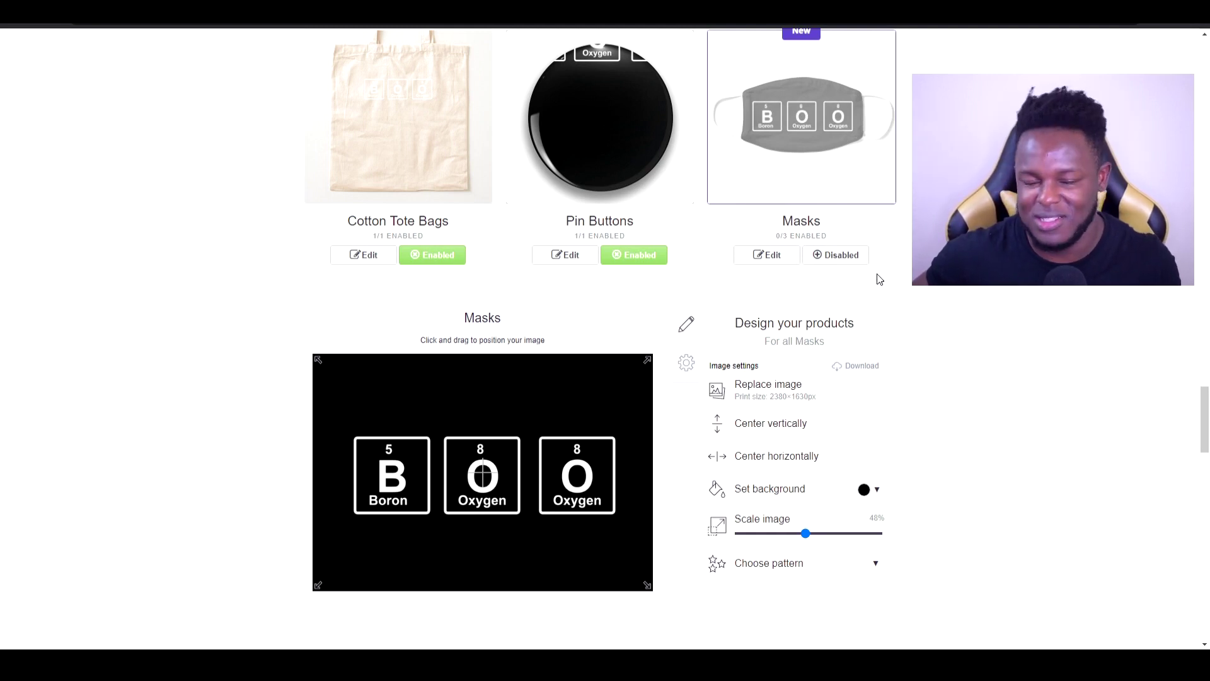
Enable Masks for the BOO periodic-table design and open their availability and markup settings.
click(857, 265)
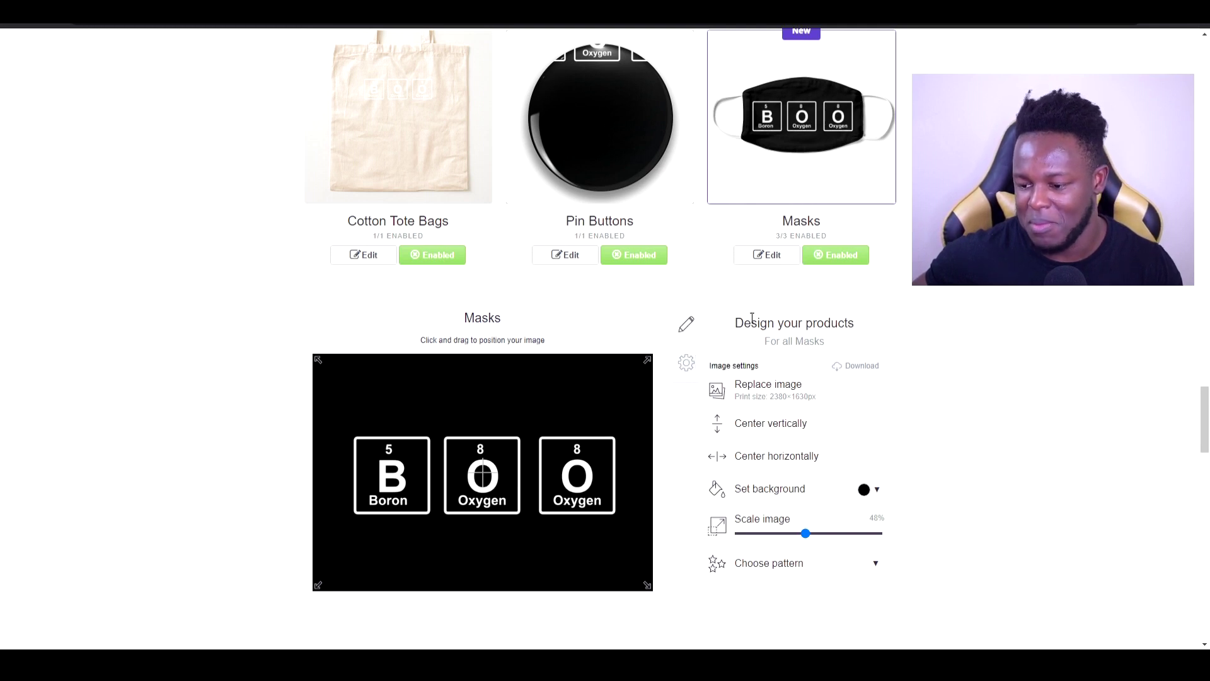
click(686, 364)
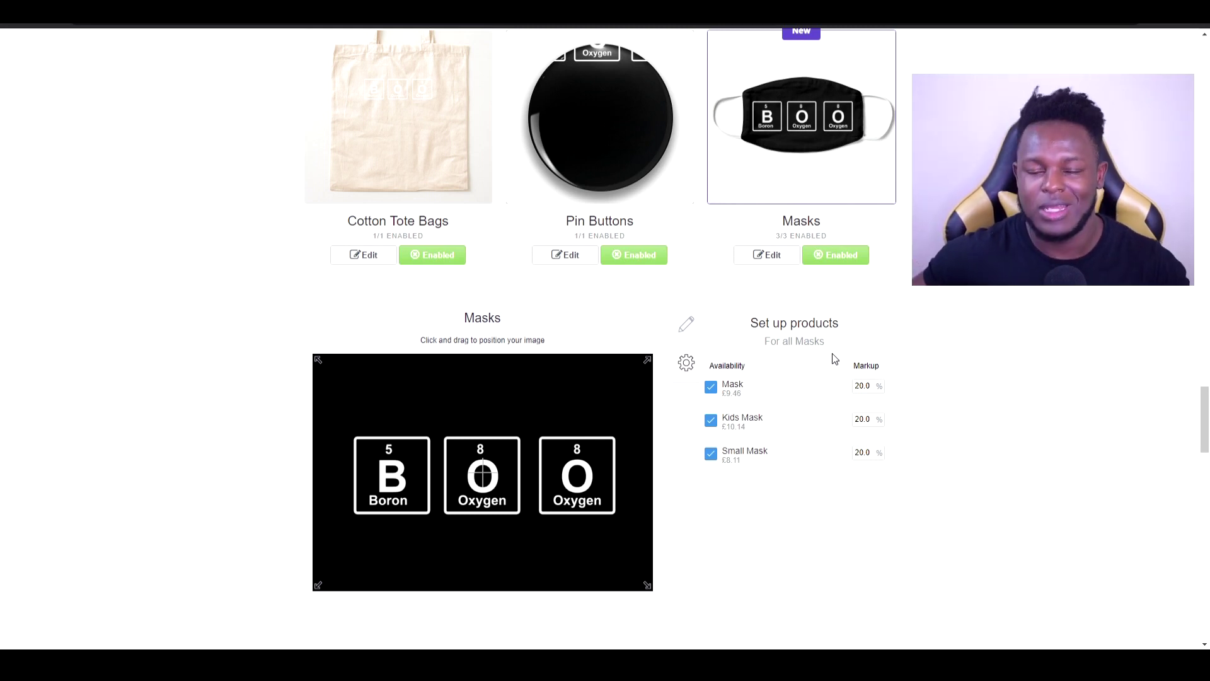
Set the standard Mask's markup to 5%.
drag(865, 386, 843, 387)
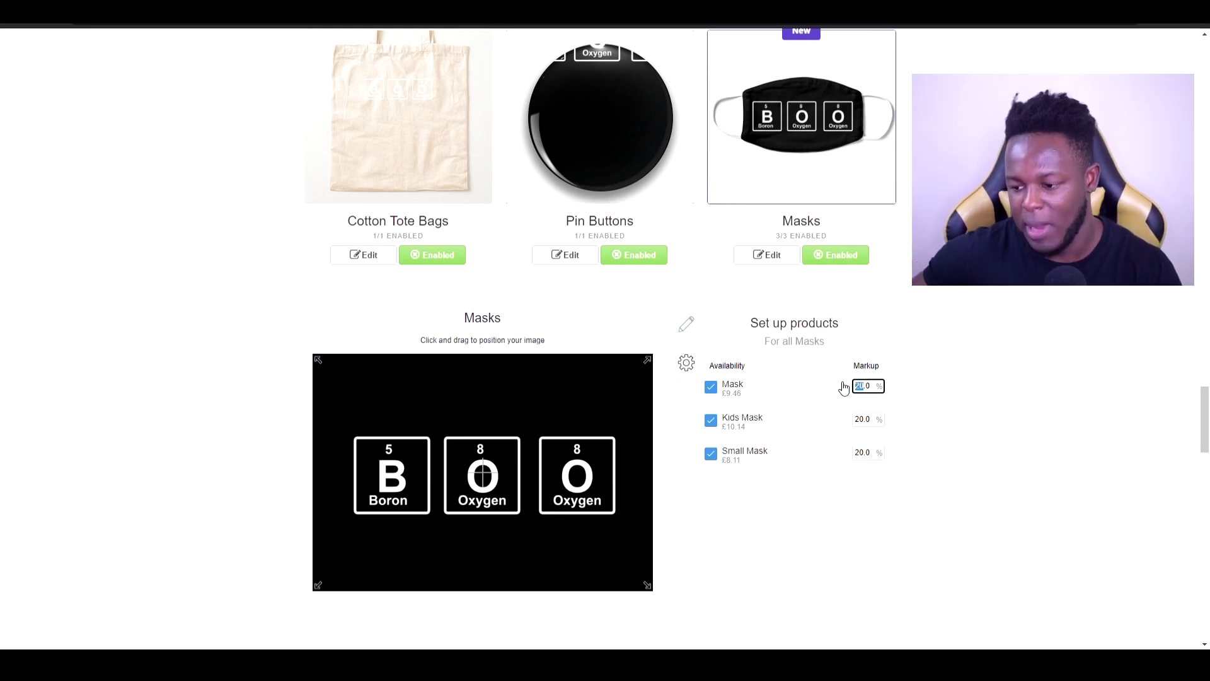
text(5)
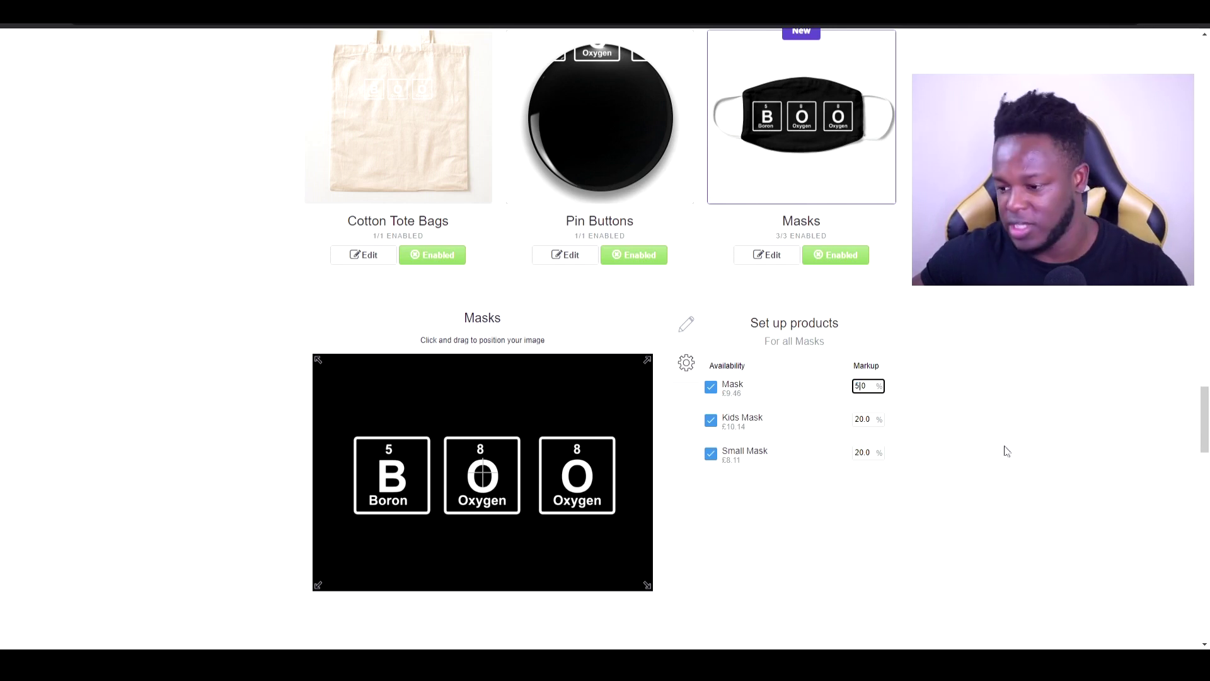
click(956, 427)
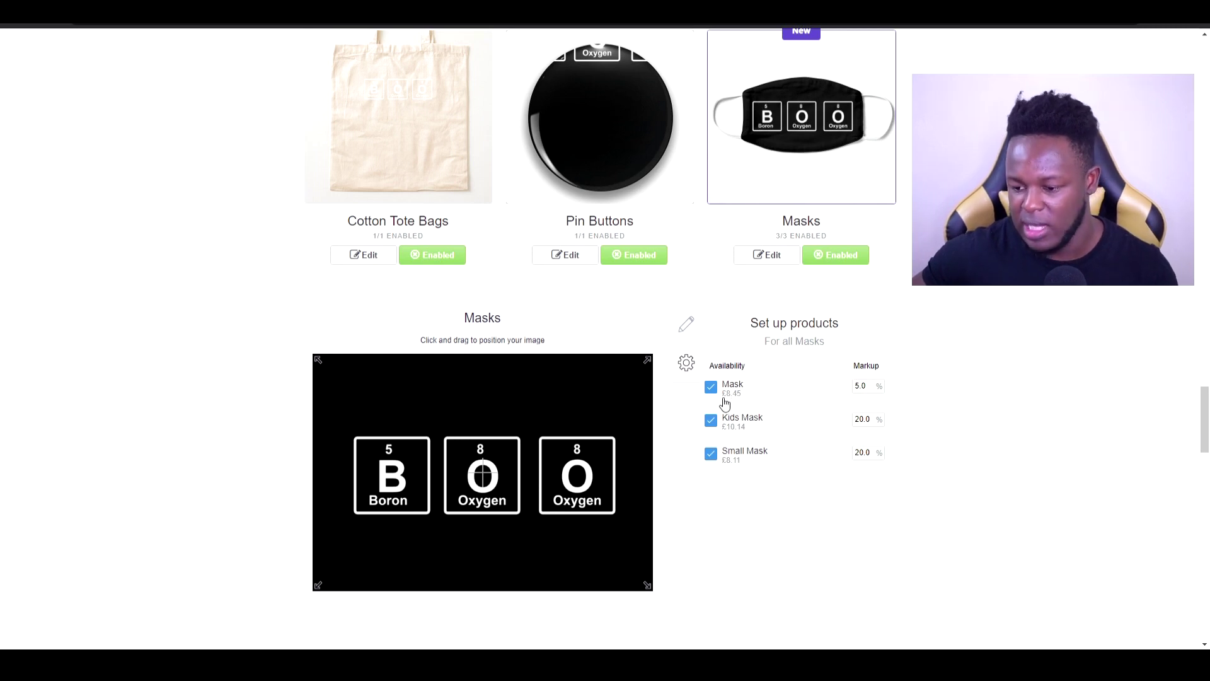
mouse_move(724, 403)
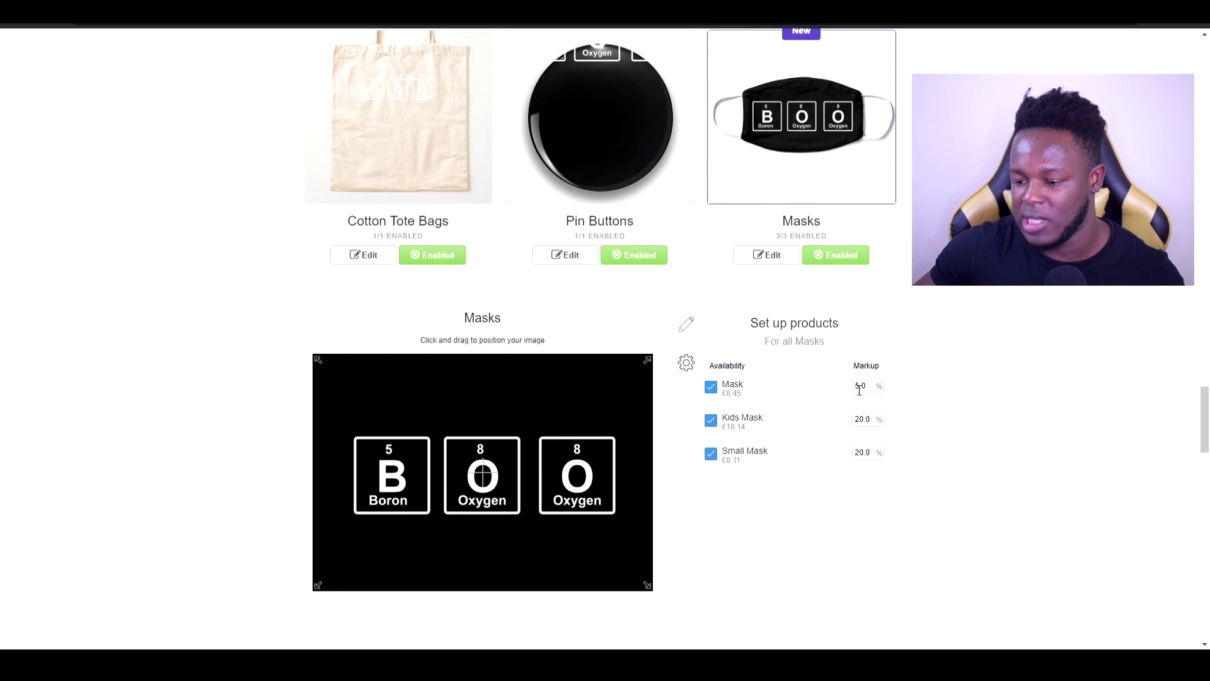
Set the standard Mask's markup to 1%.
drag(859, 390, 849, 392)
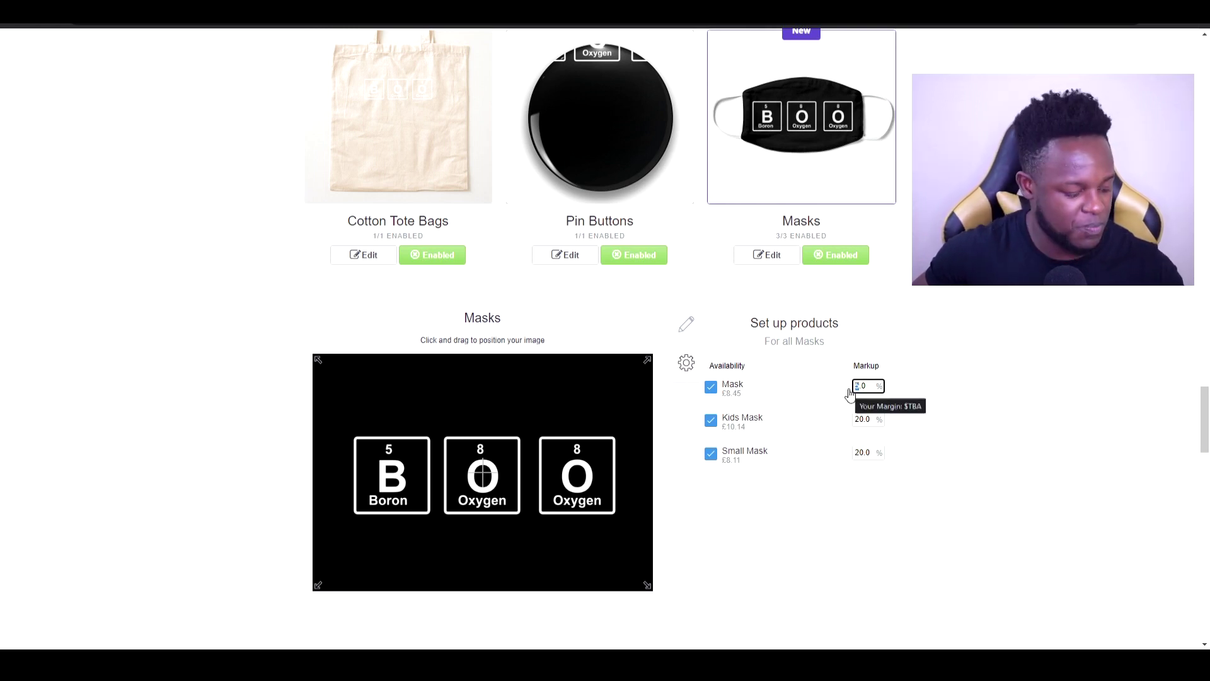
text(1)
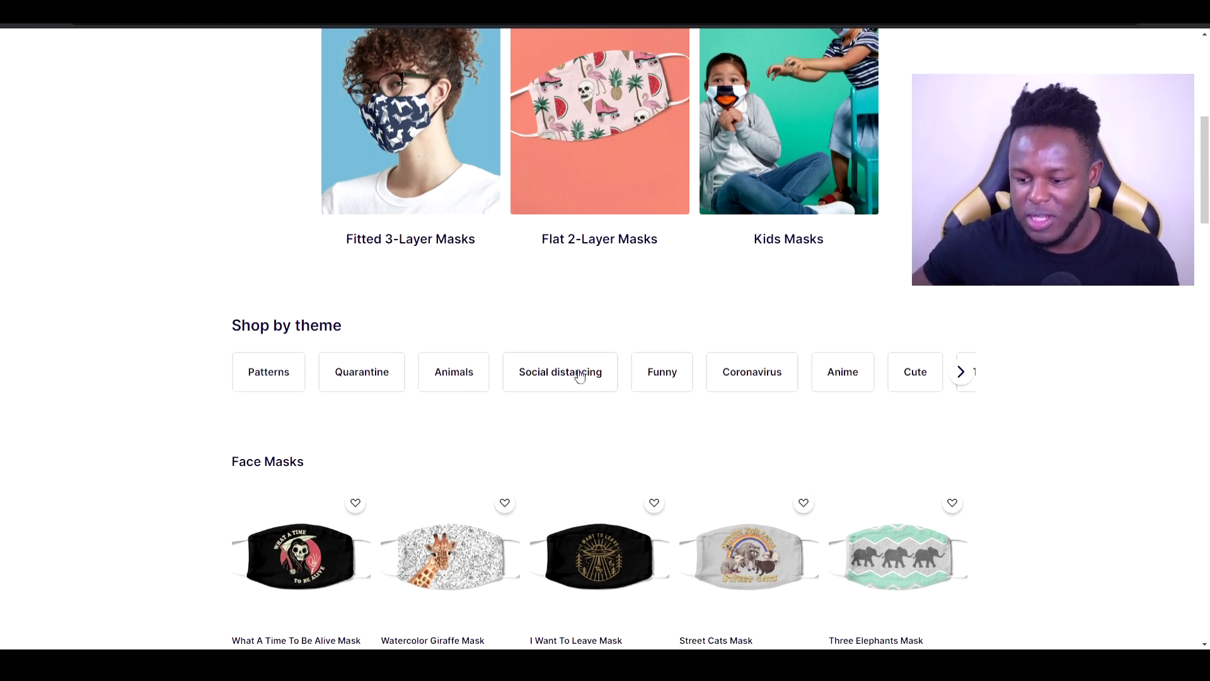
Look through the full range of mask shop themes and open the Quarantine theme.
click(960, 372)
click(958, 372)
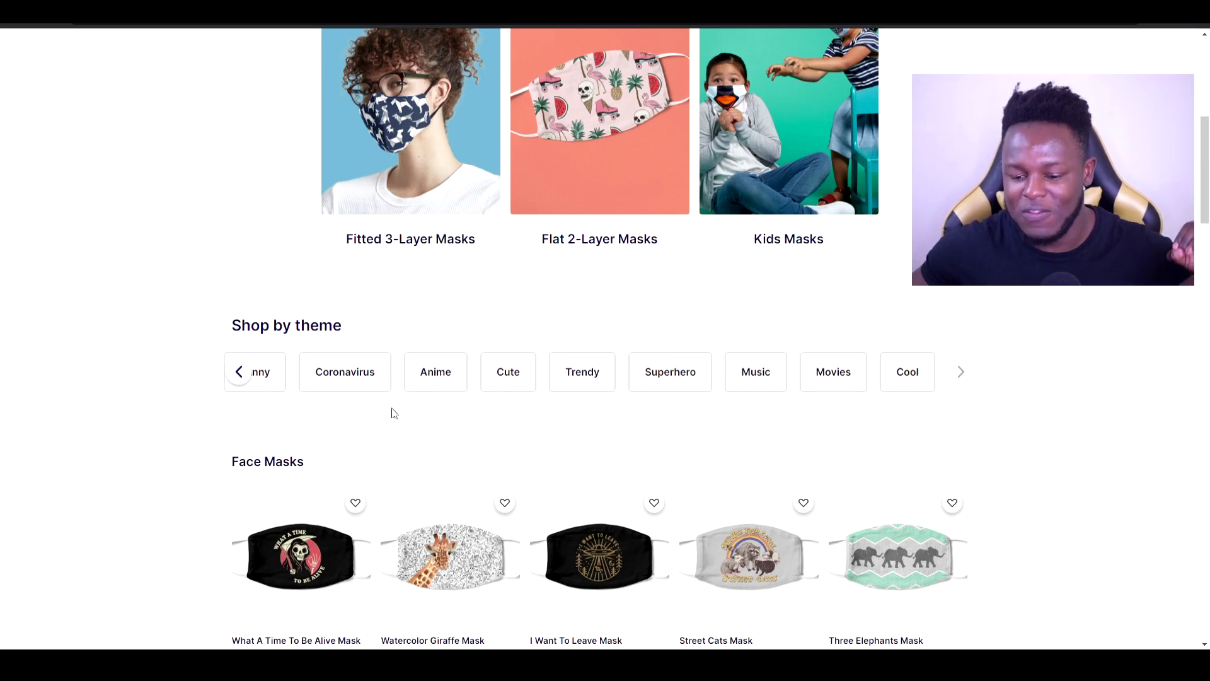
click(239, 381)
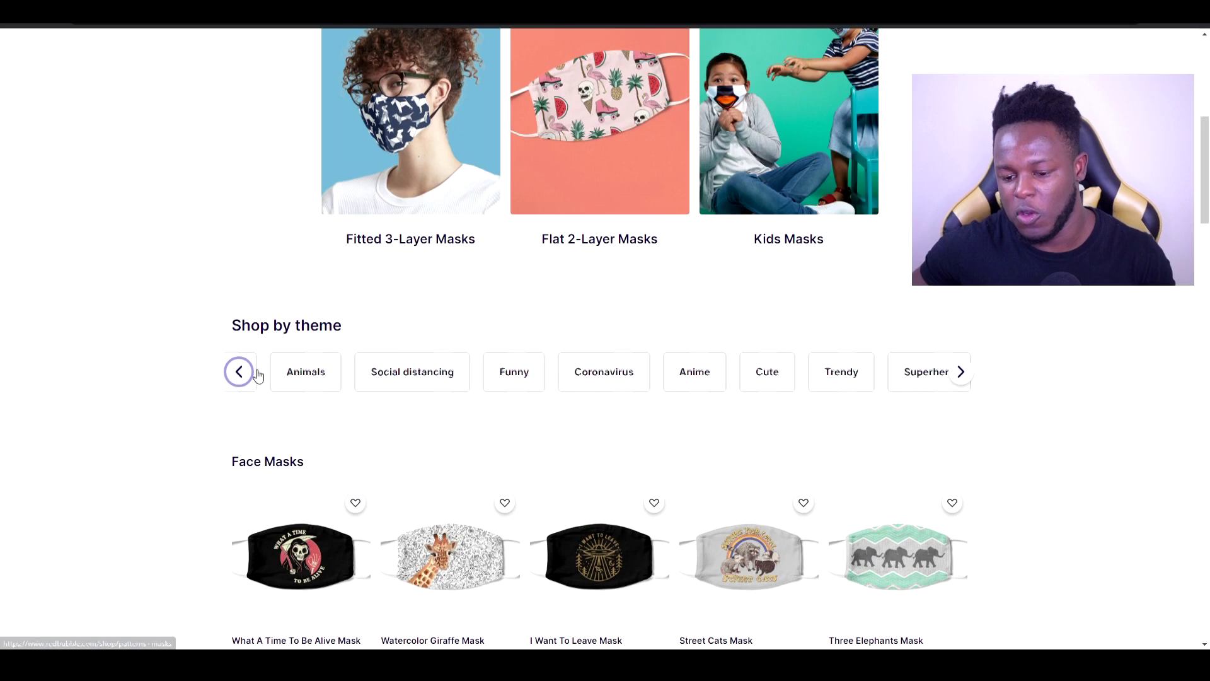
click(246, 375)
click(361, 381)
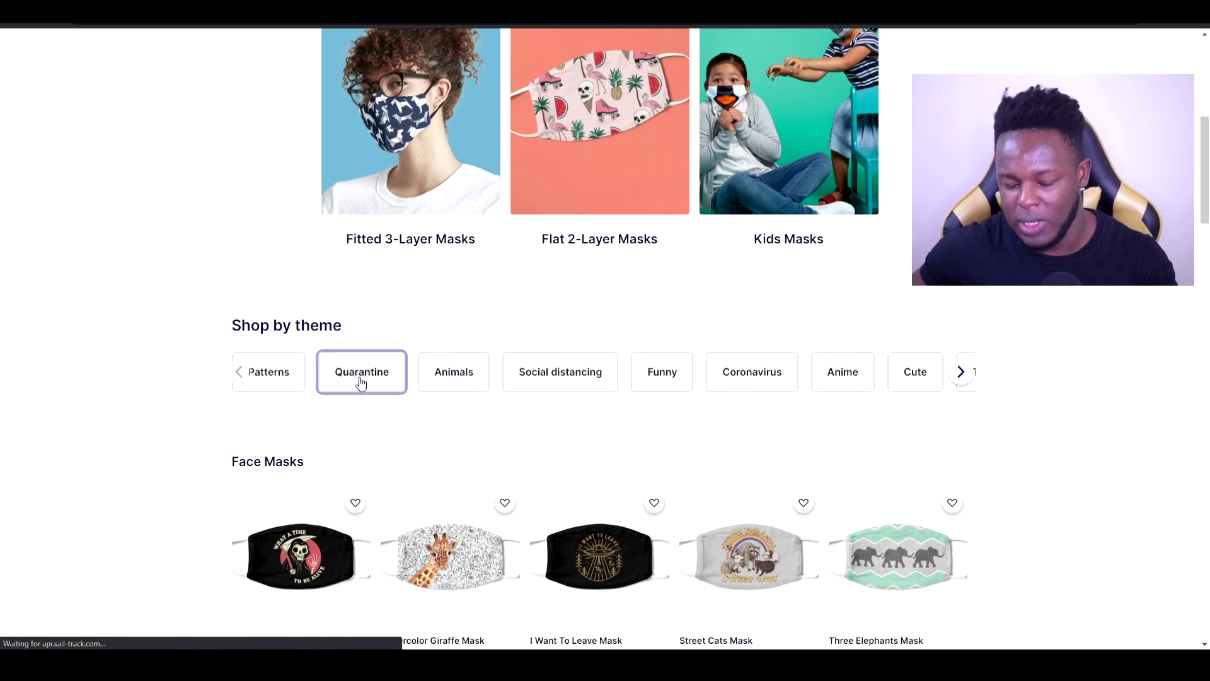